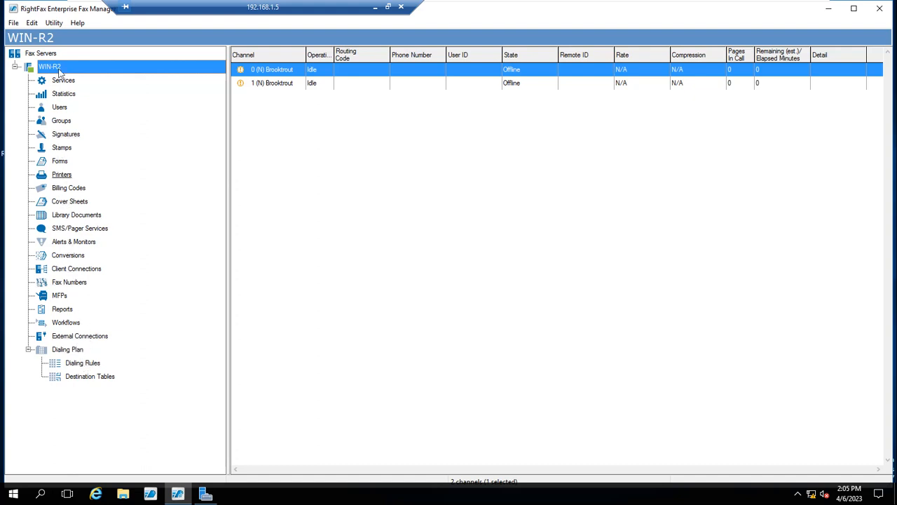
- Examine the utility commands available for the WIN-R2 server and the Fax Servers root, and view the server's services
click(50, 23)
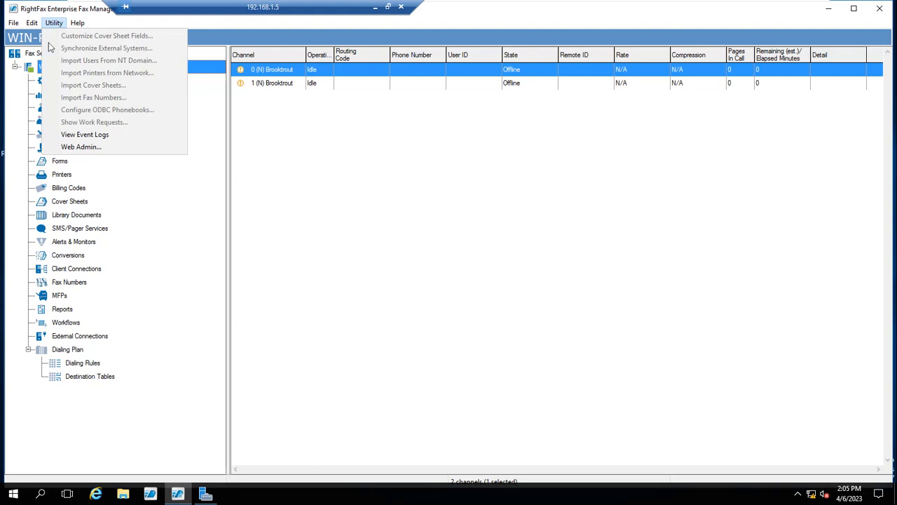
click(32, 56)
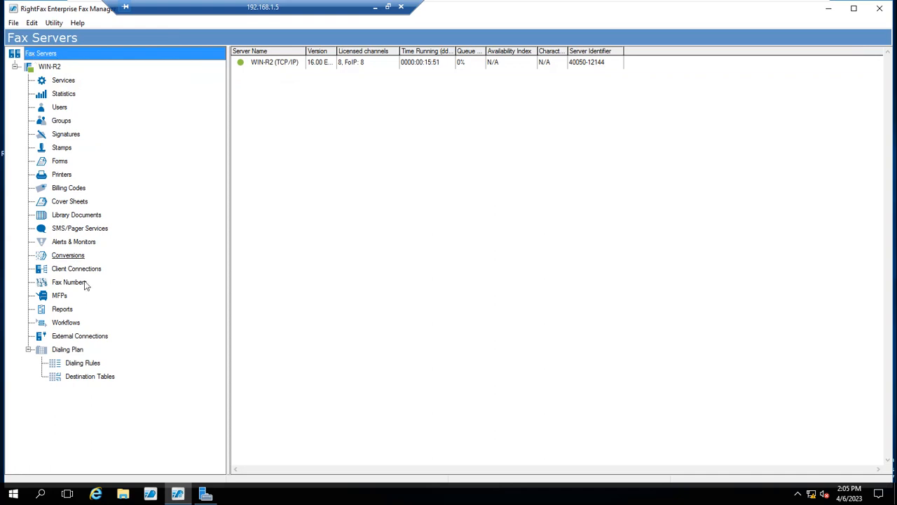
click(63, 81)
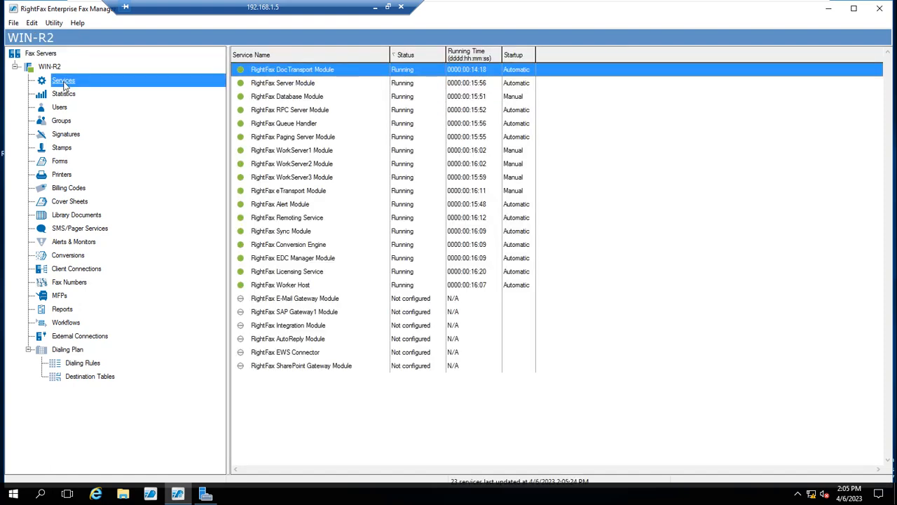
click(50, 67)
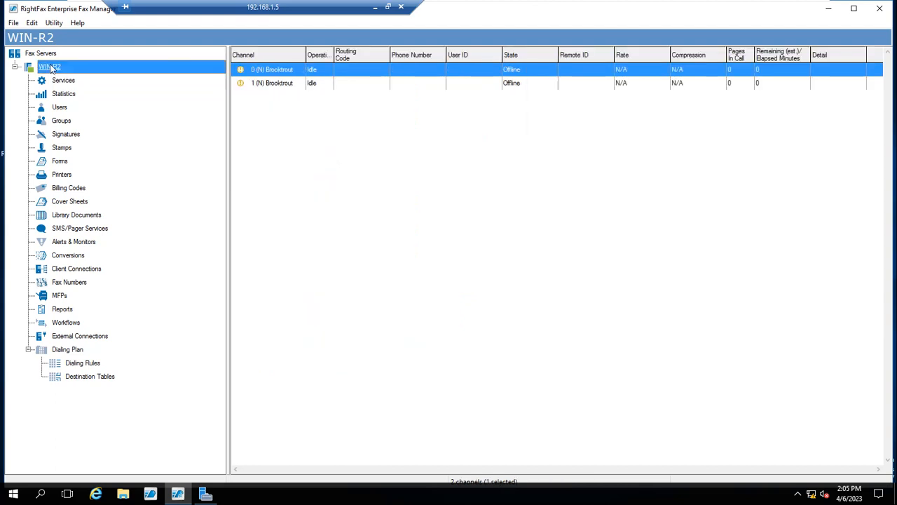
click(42, 54)
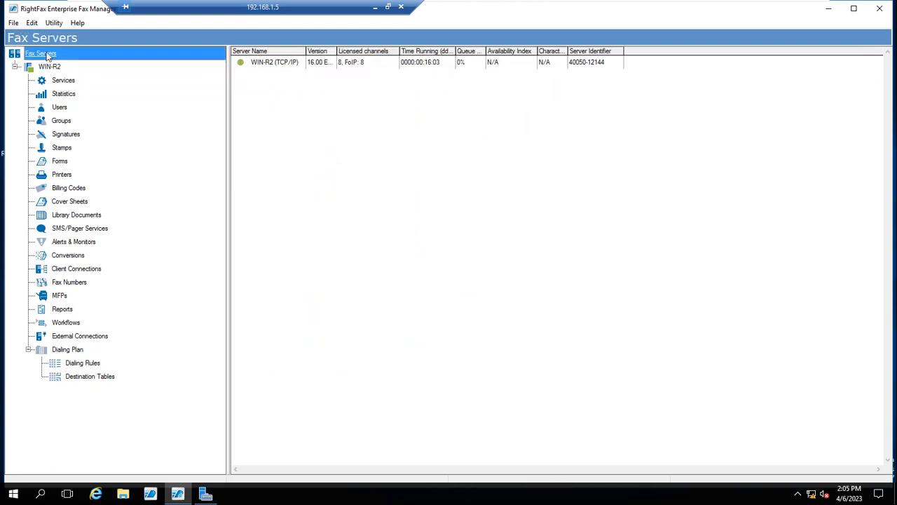
click(56, 23)
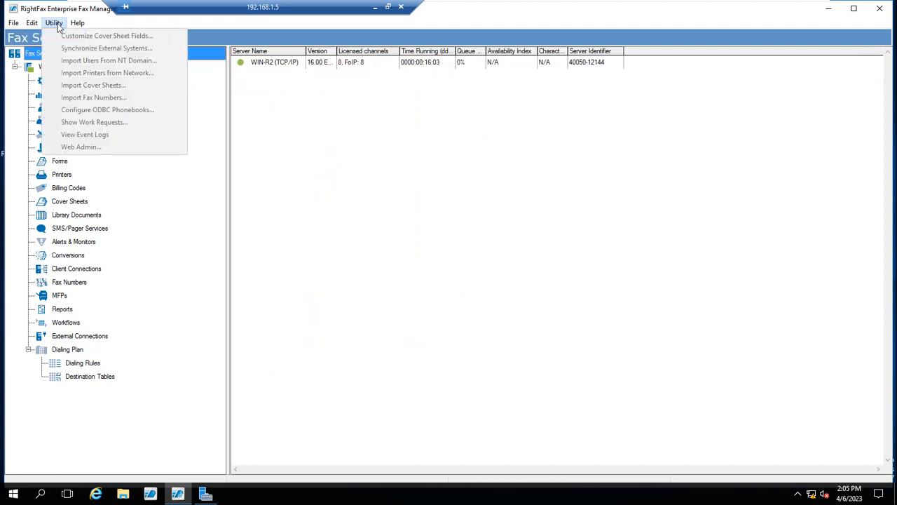
click(56, 24)
click(56, 24)
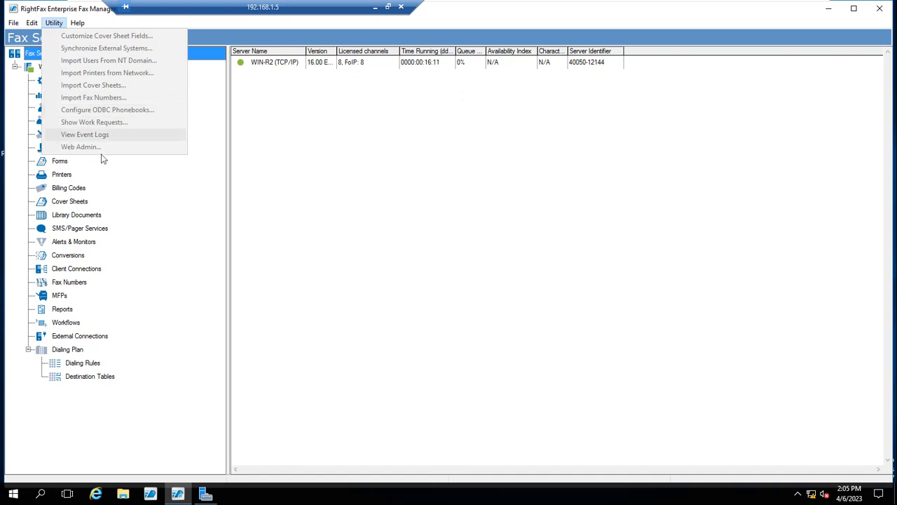
- Look for an available Preferences command with the Fax Servers root and the WIN-R2 server selected, dismissing the server login
click(32, 23)
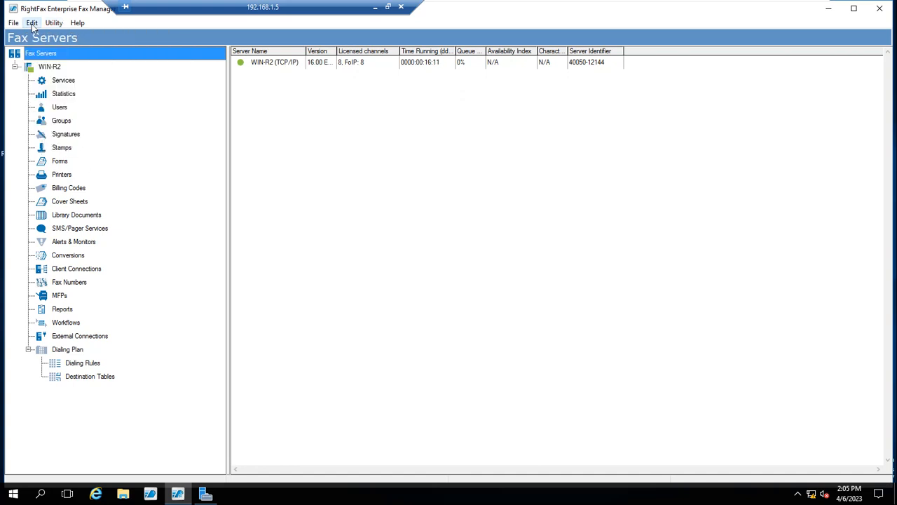
click(31, 23)
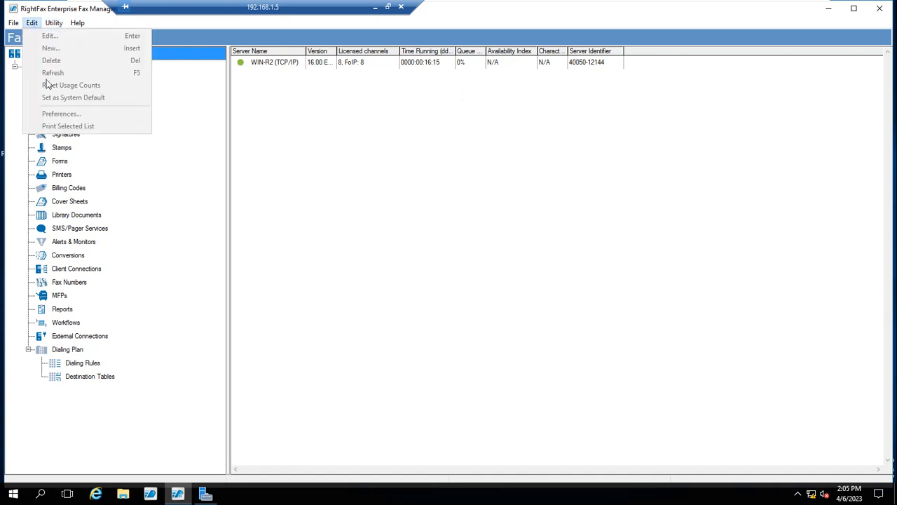
click(199, 199)
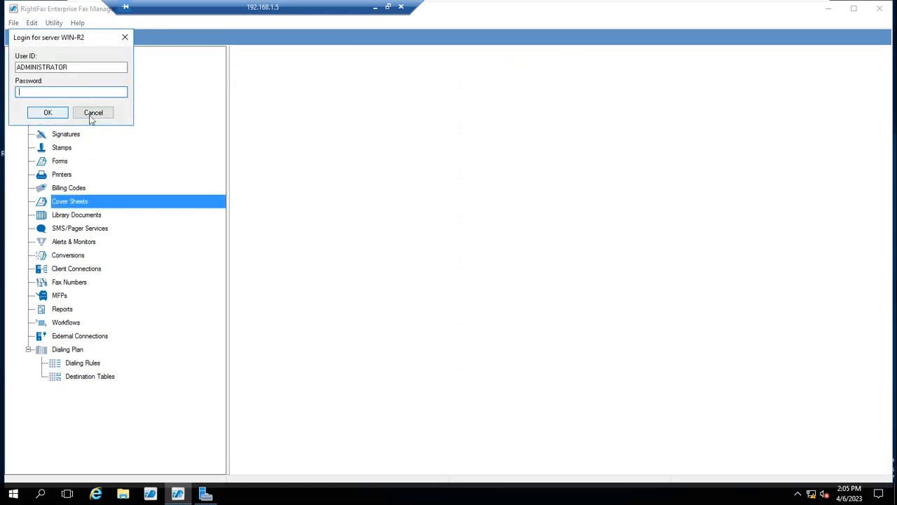
click(48, 113)
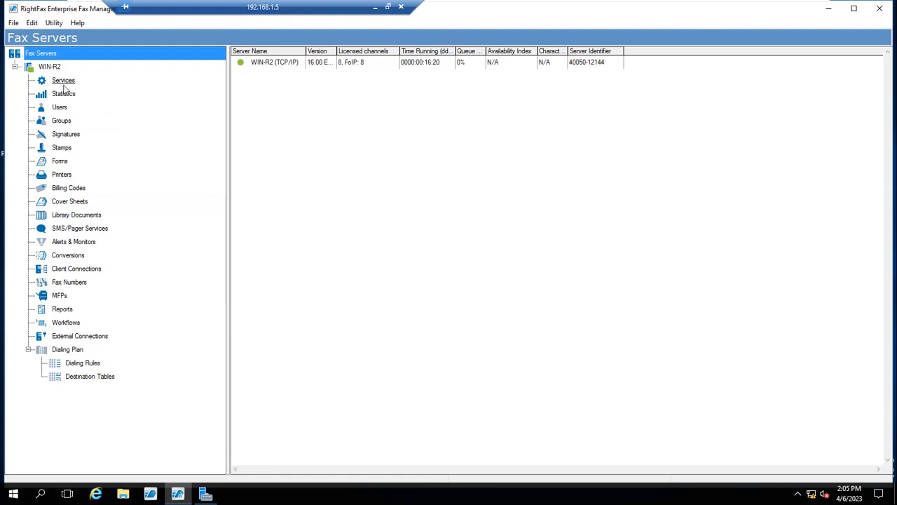
key(Down)
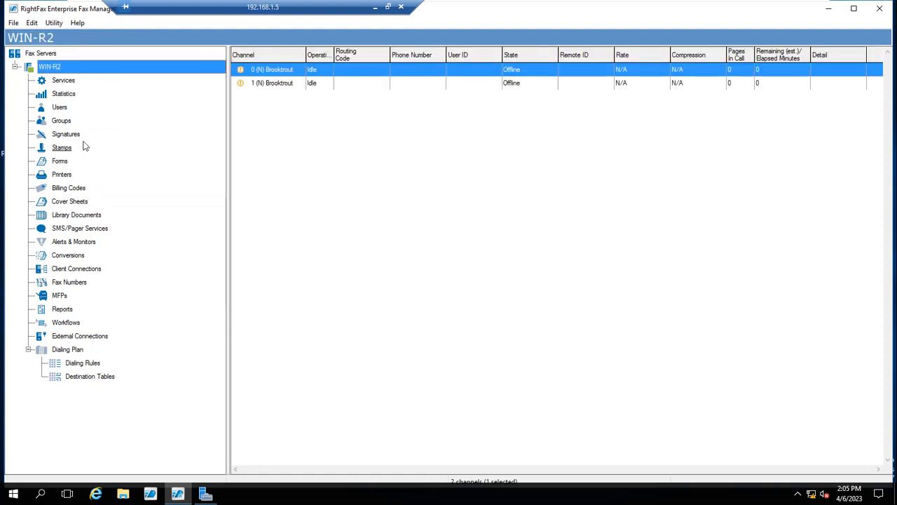
click(31, 23)
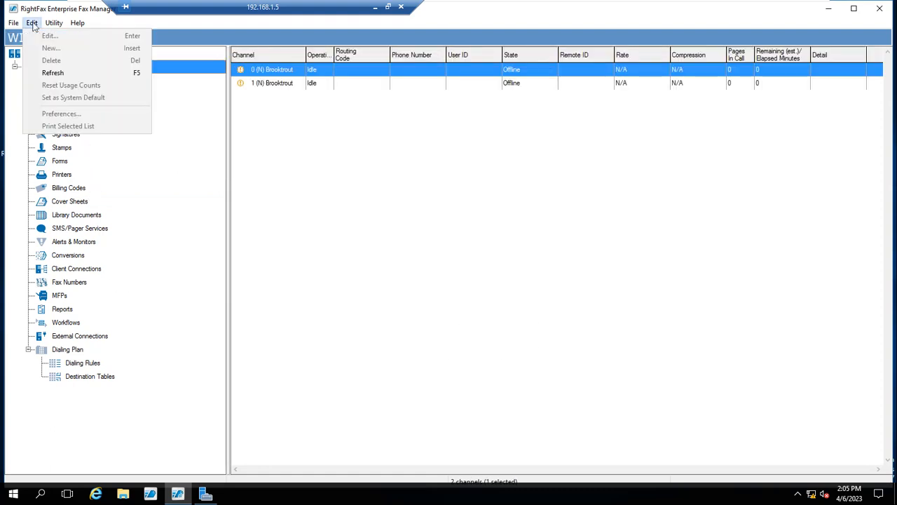
click(144, 230)
click(106, 112)
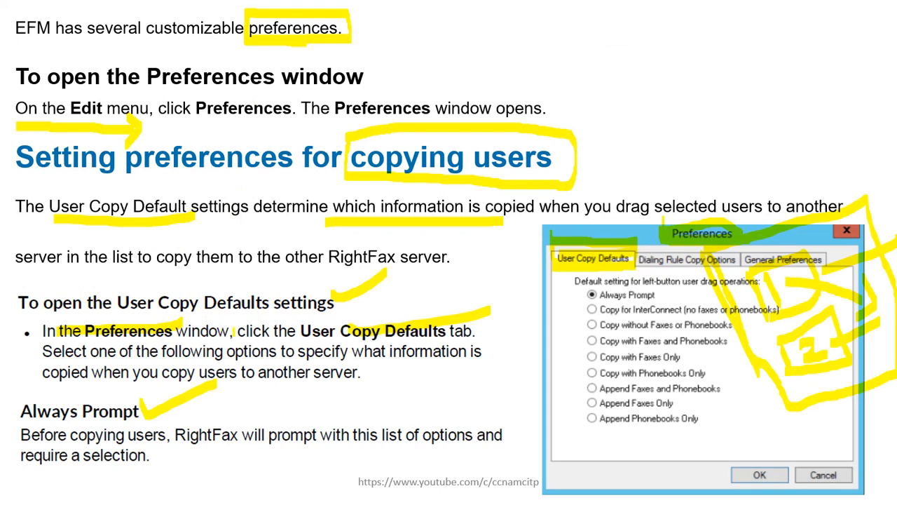
- Switch from the Preferences slide back to the remote desktop session running RightFax Enterprise Fax Manager
key(super)
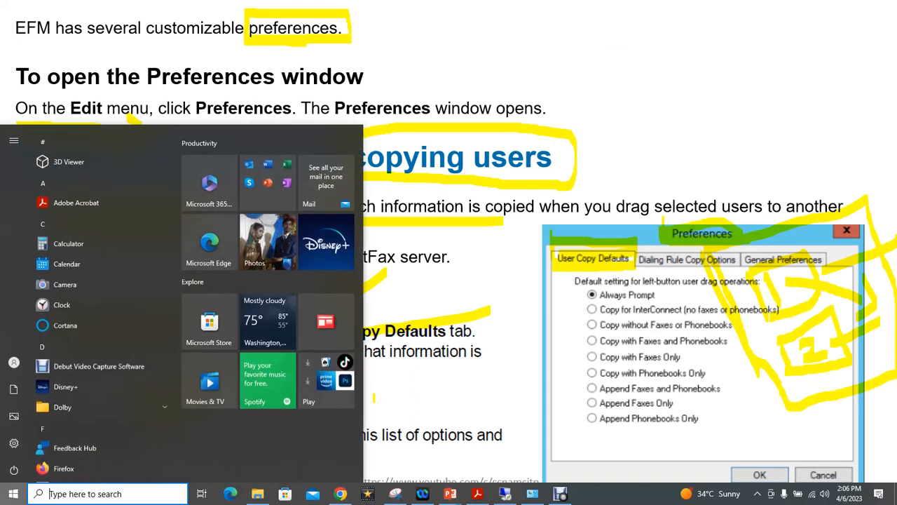
key(Escape)
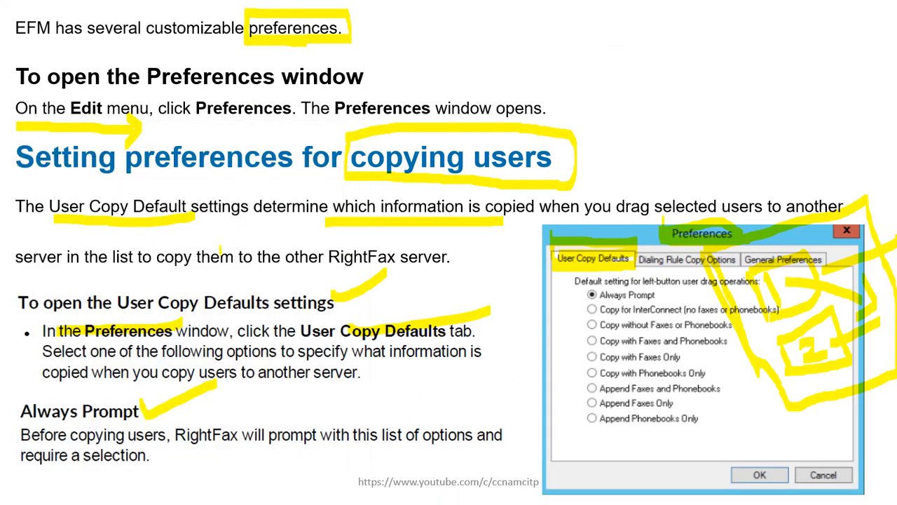
key(super)
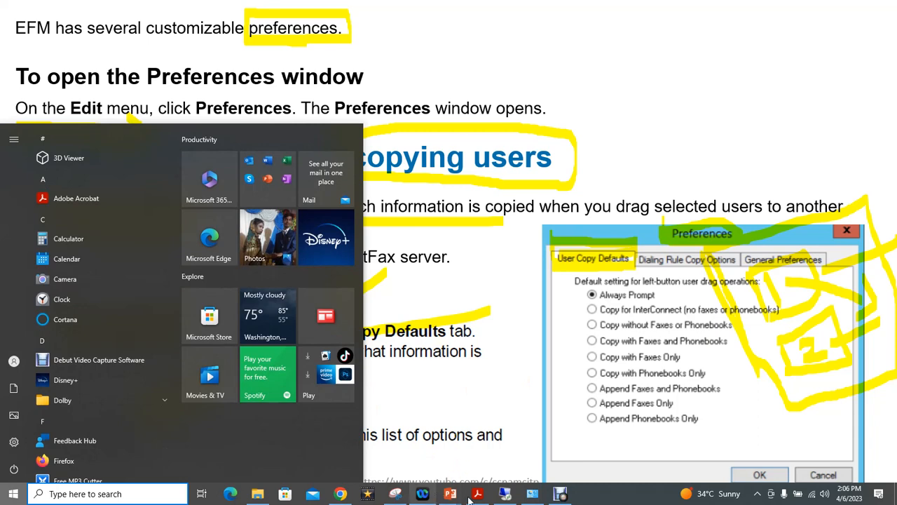
click(505, 494)
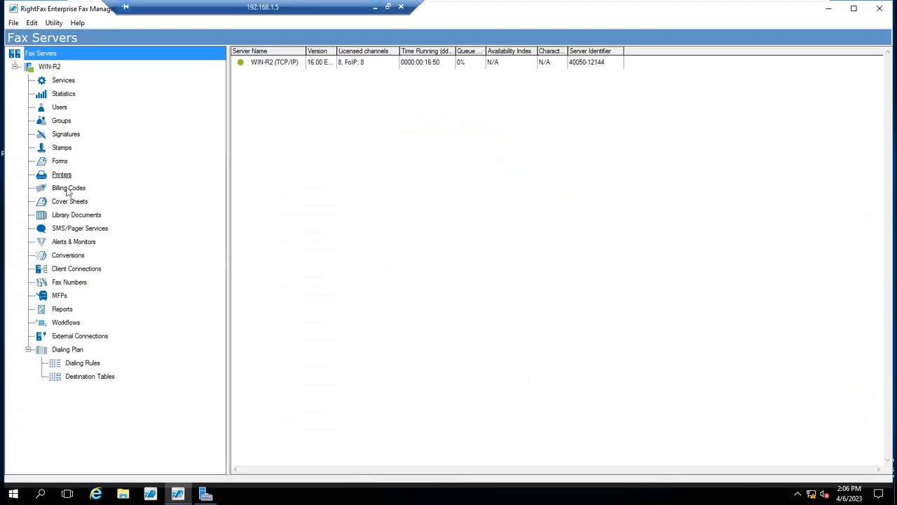
- Check the edit commands for the WIN-R2 server and show its Services list
click(32, 23)
click(31, 24)
click(50, 67)
click(32, 24)
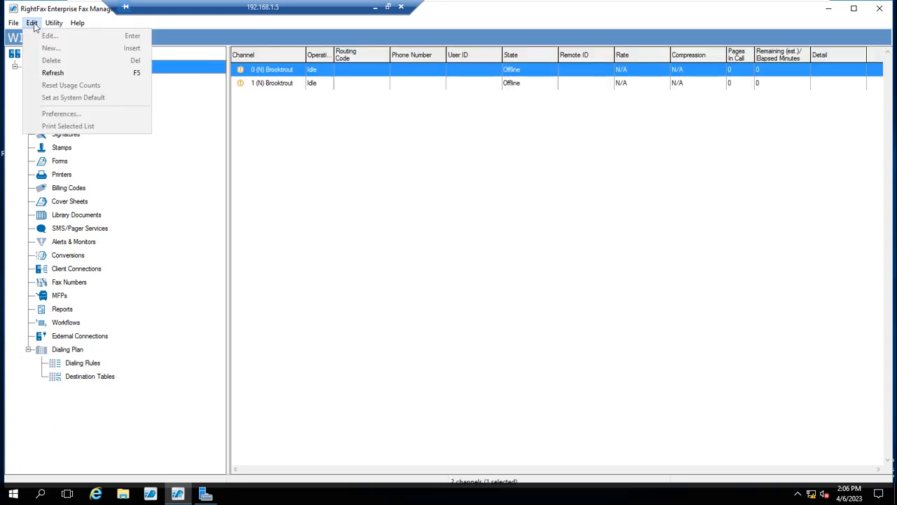
click(46, 73)
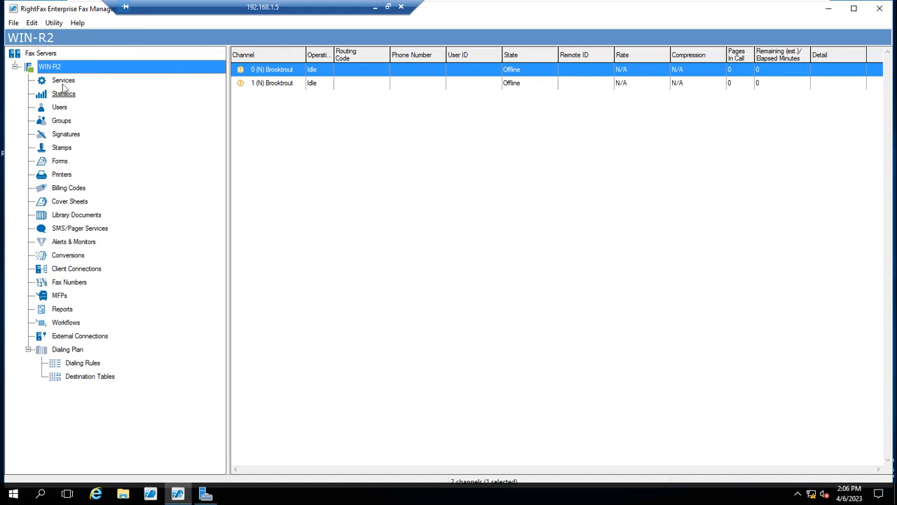
click(63, 81)
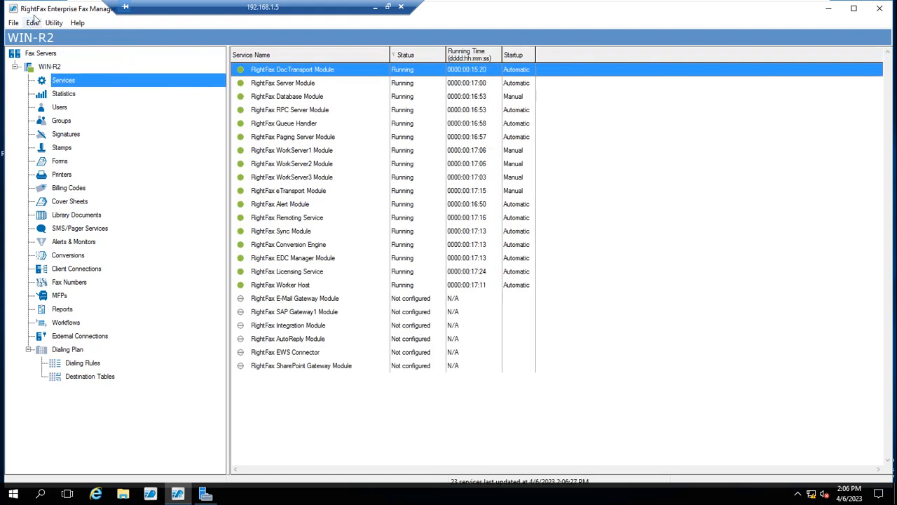
- Maximize the fax manager window and check whether Preferences is available for Services
drag(35, 15, 35, 25)
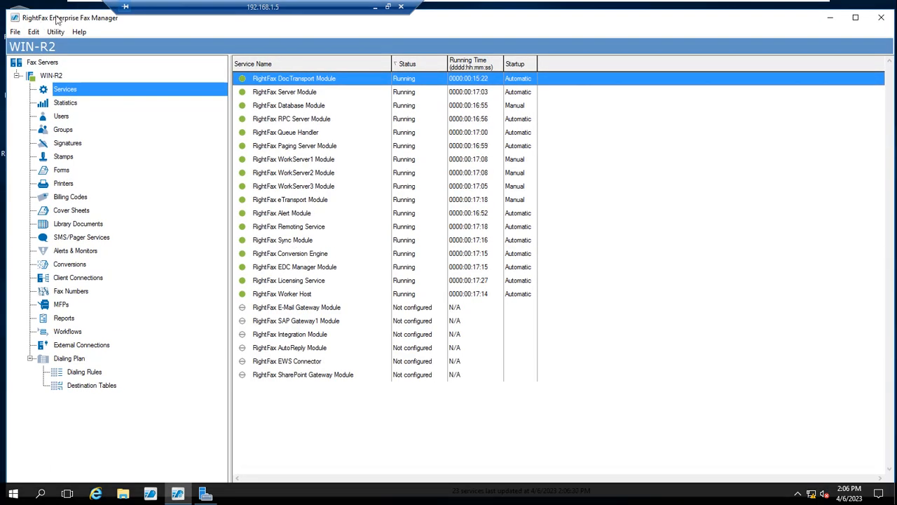
double_click(56, 19)
click(27, 18)
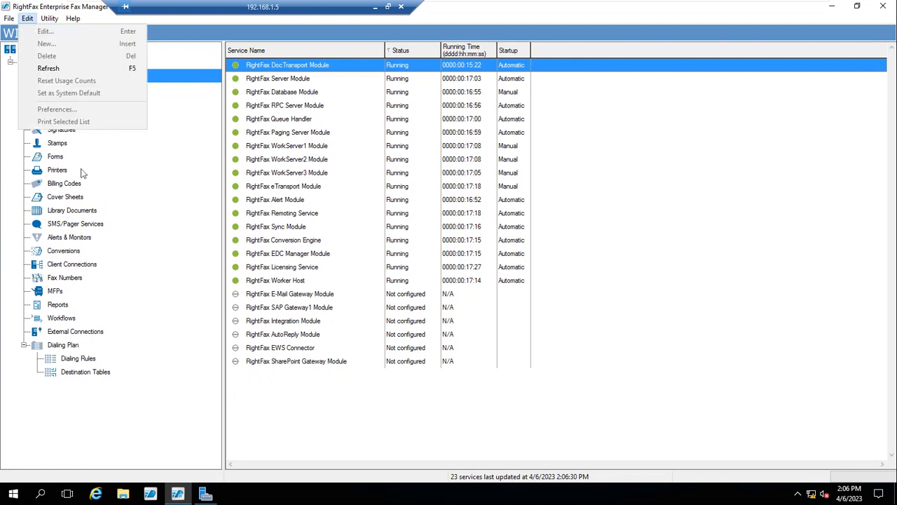
click(74, 144)
click(82, 111)
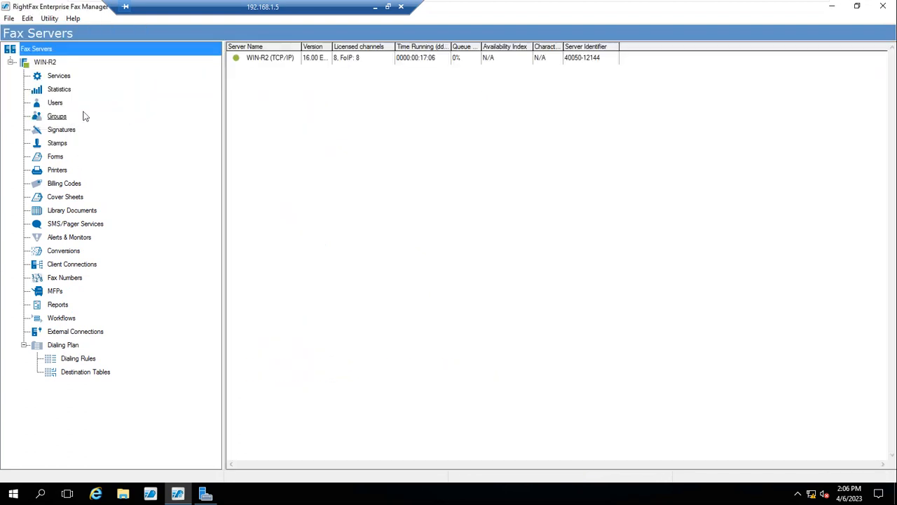
- Open the Users list of WIN-R2, accepting the prefilled ADMINISTRATOR login
click(55, 103)
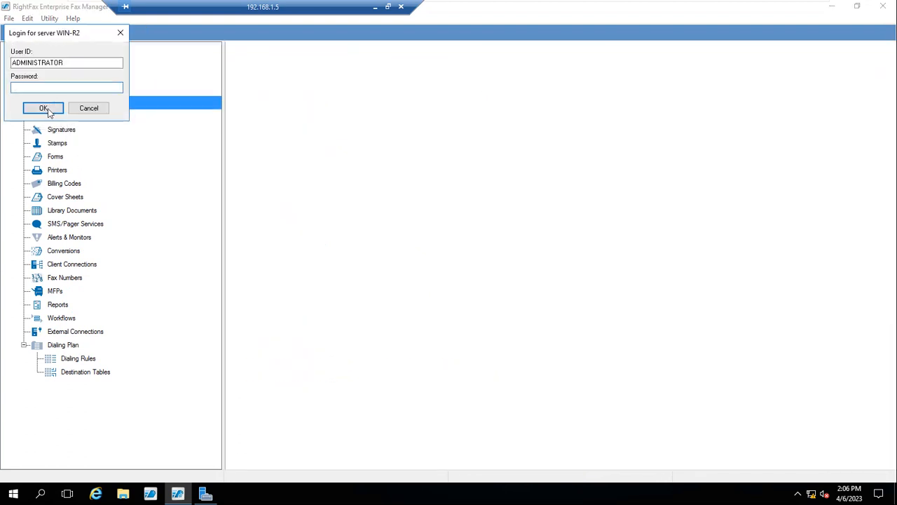
click(43, 109)
- Open Preferences, move the dialog clear of the server tree, review the User Copy Defaults and accept Always Prompt
click(27, 19)
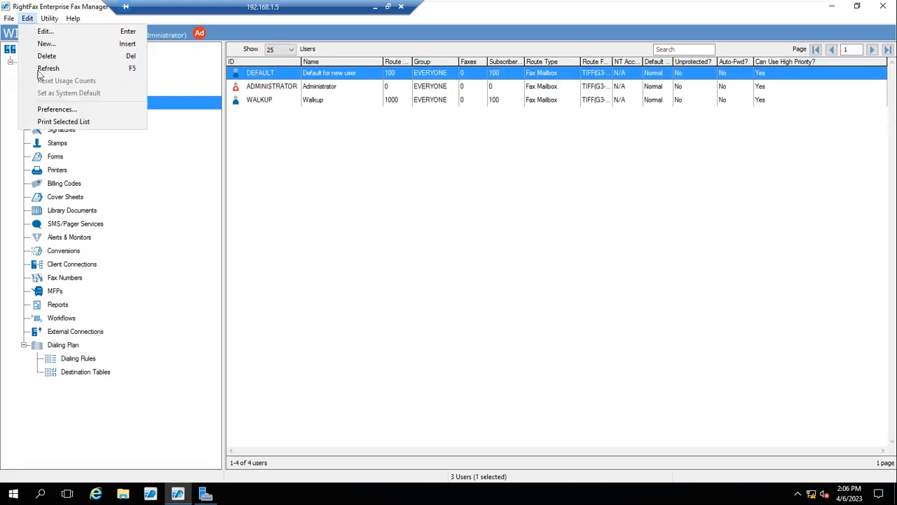
click(63, 110)
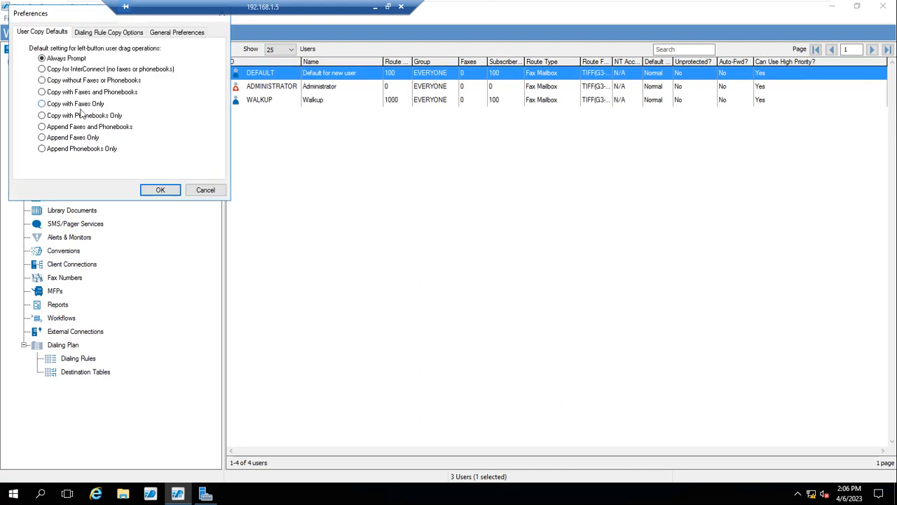
drag(86, 23, 545, 191)
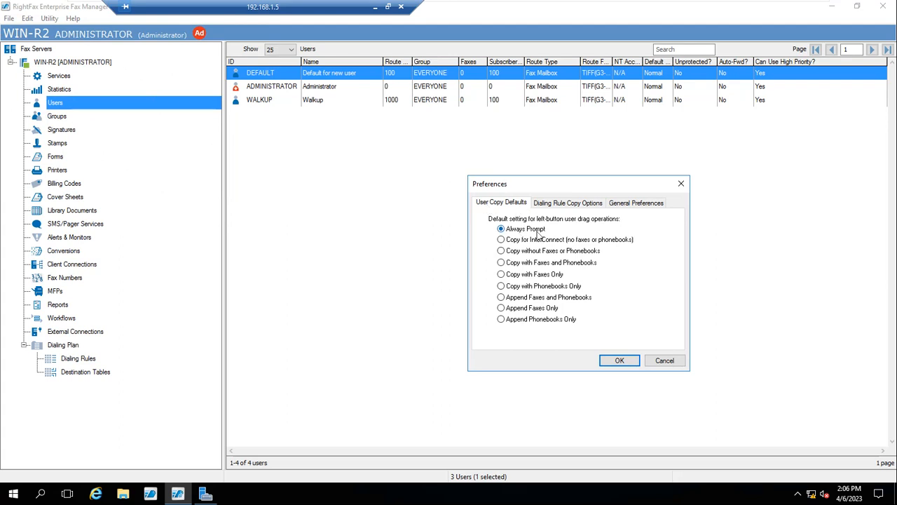
click(619, 360)
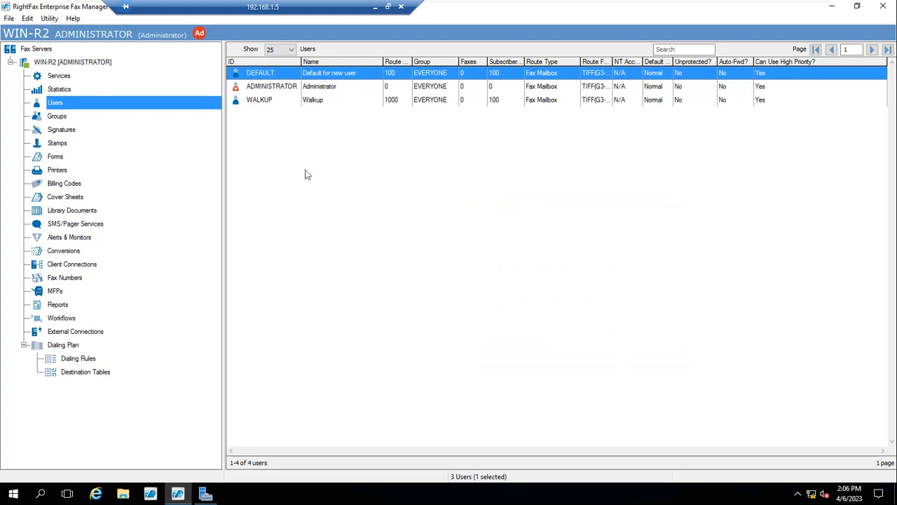
- In Preferences, set the default for left-button user drag operations to Copy for InterConnect (no faxes or phonebooks)
click(27, 19)
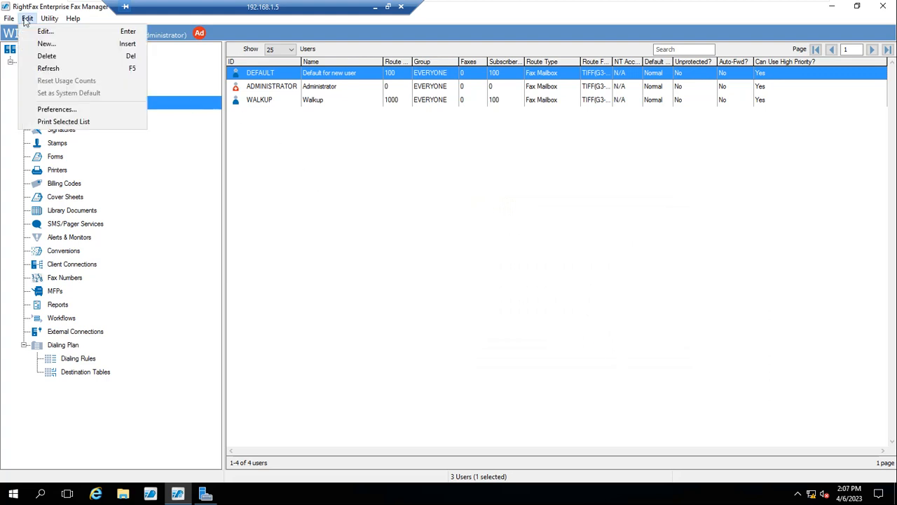
click(64, 110)
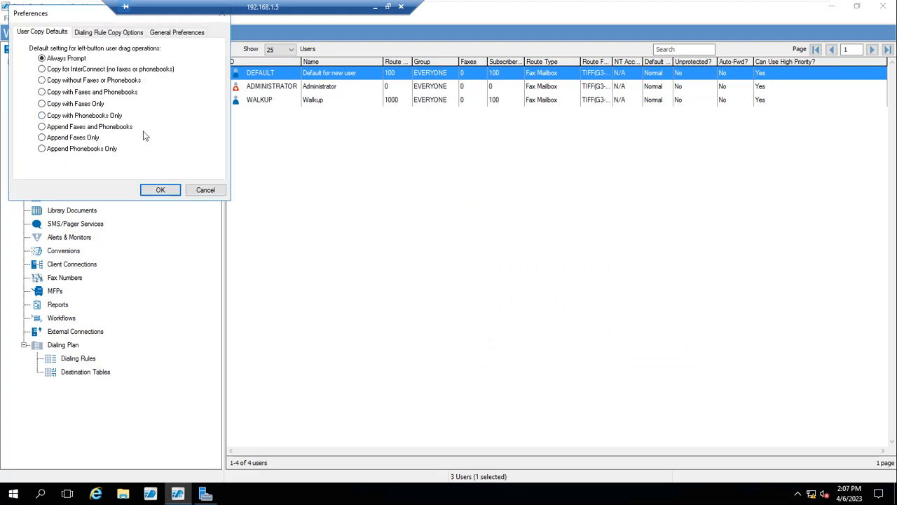
click(84, 70)
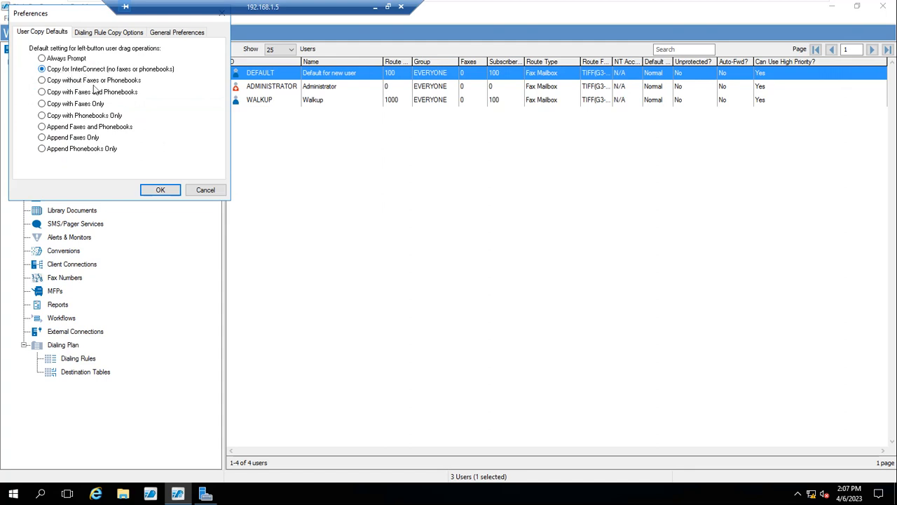
click(161, 190)
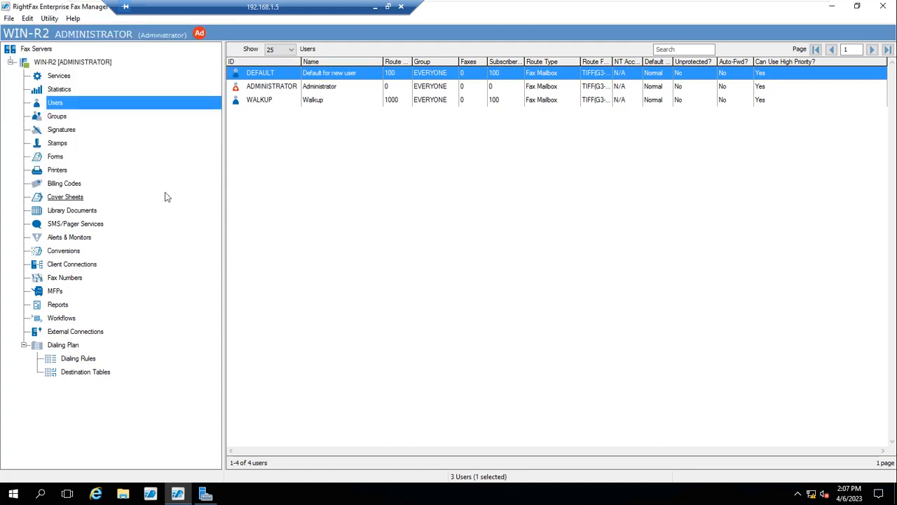
- Open the Preferences window for the Users list to review the User Copy Defaults
right_click(59, 109)
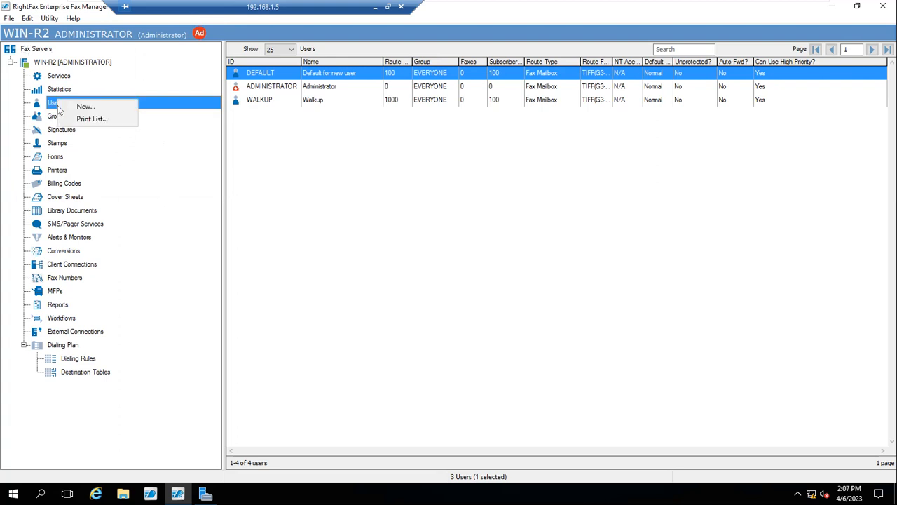
click(26, 20)
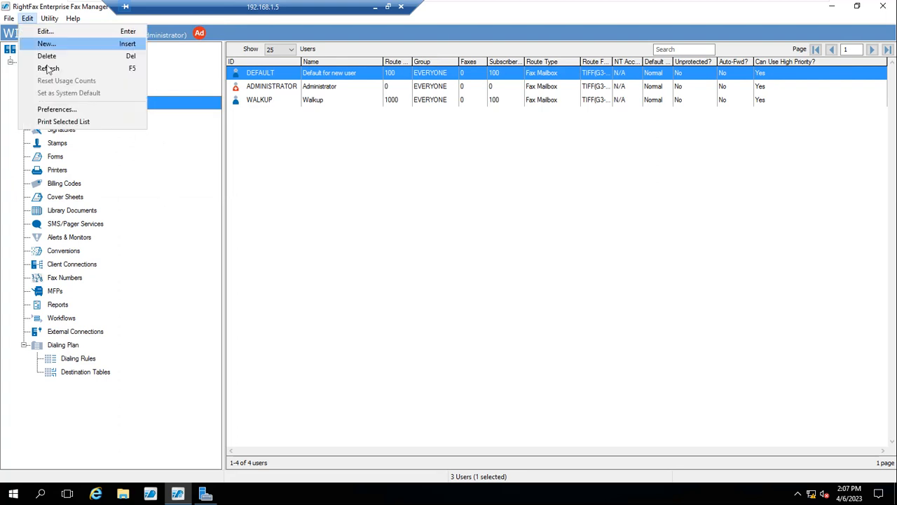
click(56, 109)
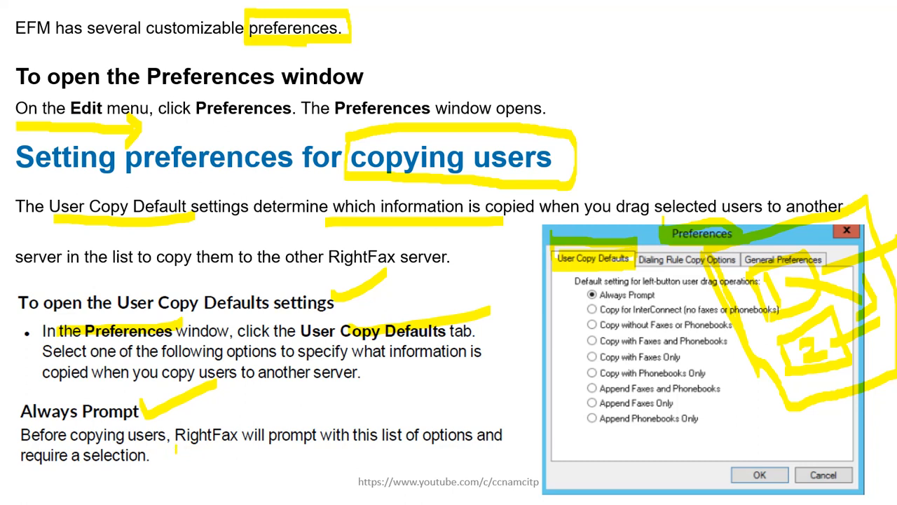
- Circle the Always Prompt explanation on the slide, switch back to RightFax Enterprise Fax Manager and cancel Preferences
mouse_move(176, 449)
mouse_down()
mouse_move(434, 458)
mouse_move(521, 429)
mouse_move(281, 403)
mouse_move(180, 414)
mouse_up()
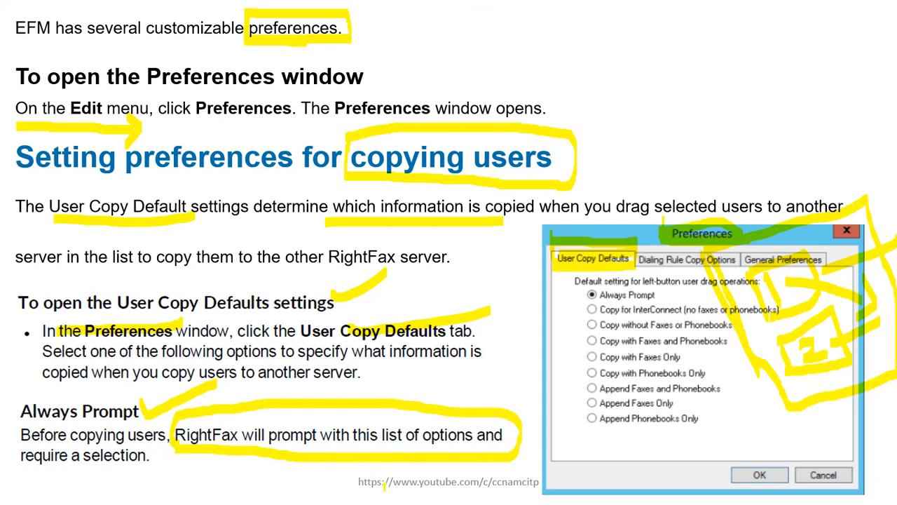
key(super)
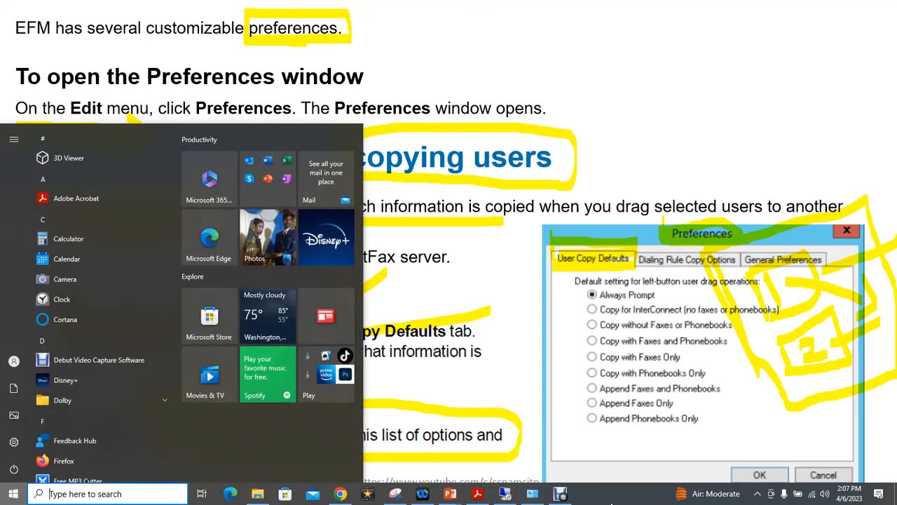
click(532, 494)
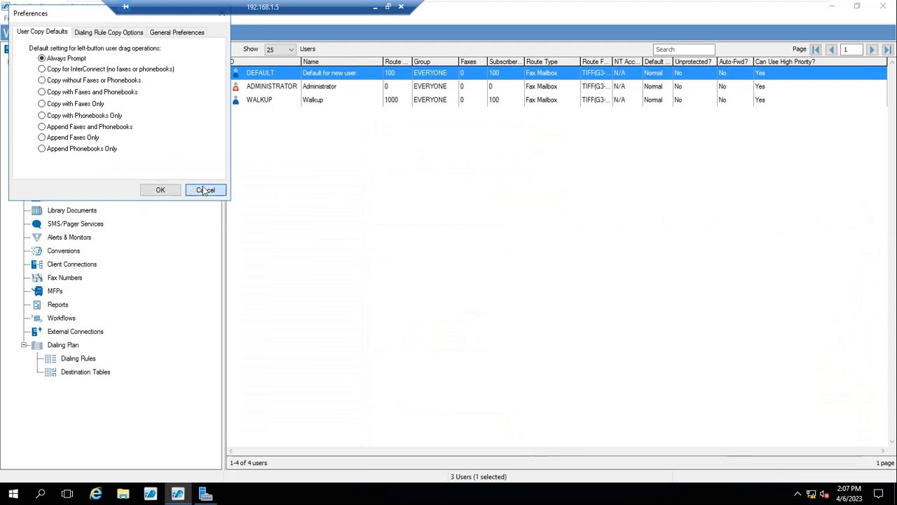
click(203, 190)
- Open the additional fax server WIN-1 over TCP/IP and try to access it in the server tree
click(54, 62)
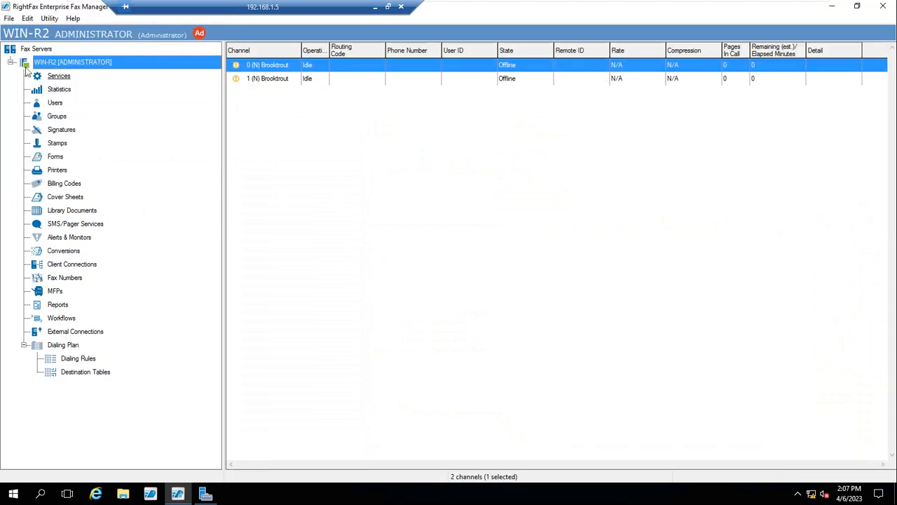
click(9, 19)
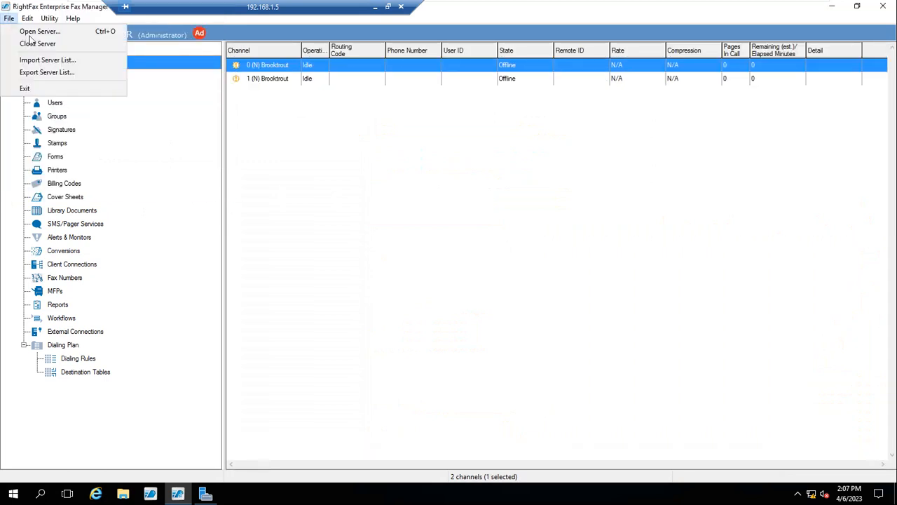
click(41, 32)
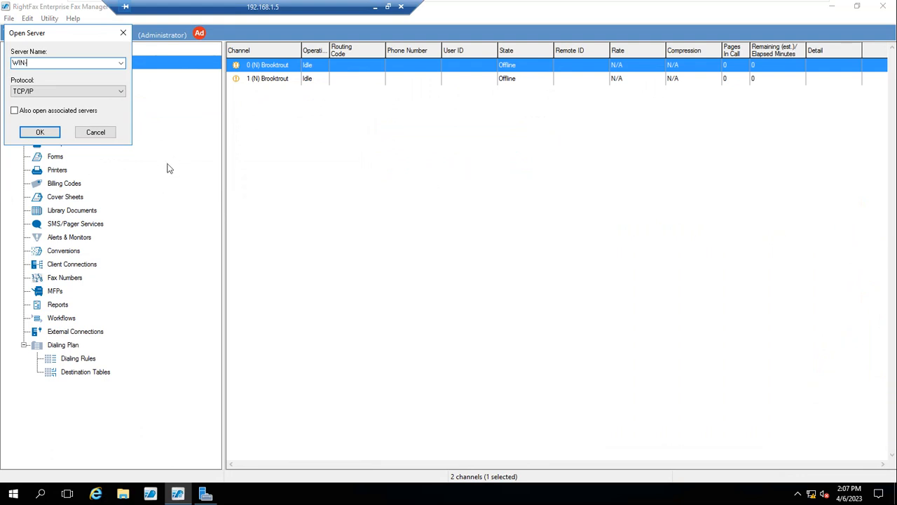
key(Return)
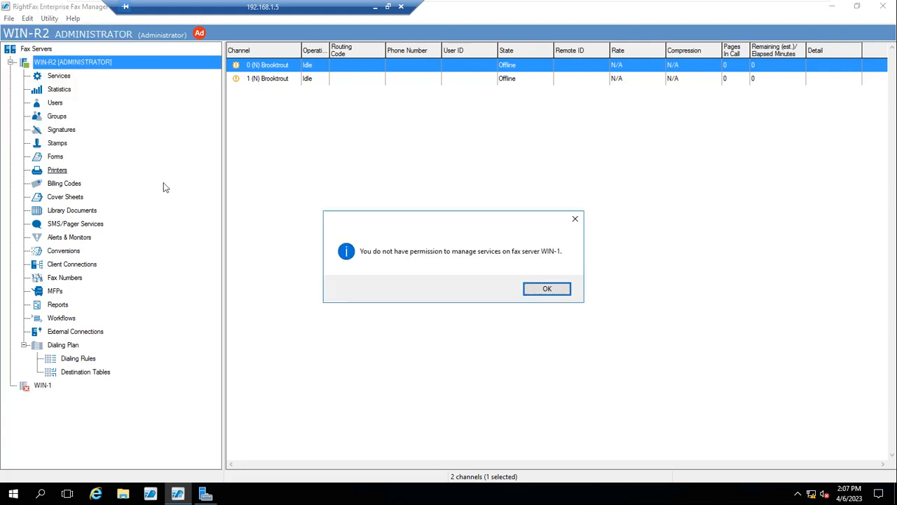
click(545, 290)
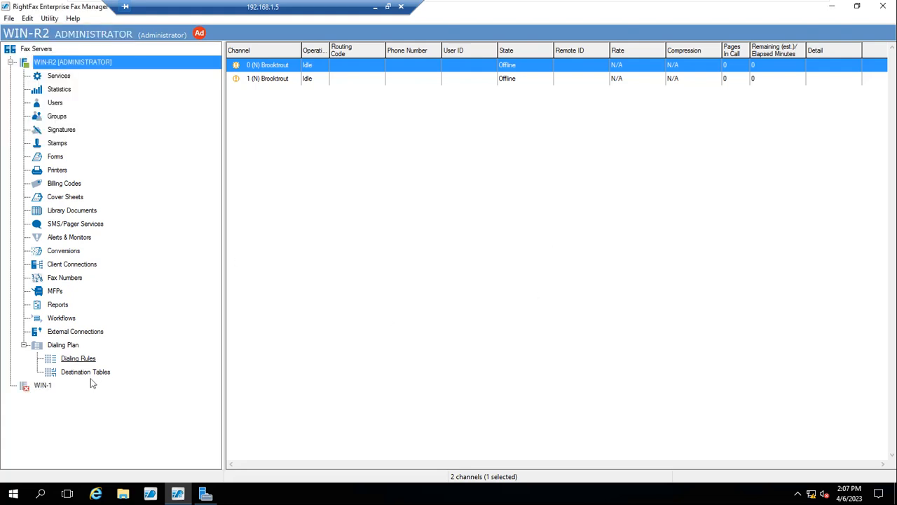
click(41, 386)
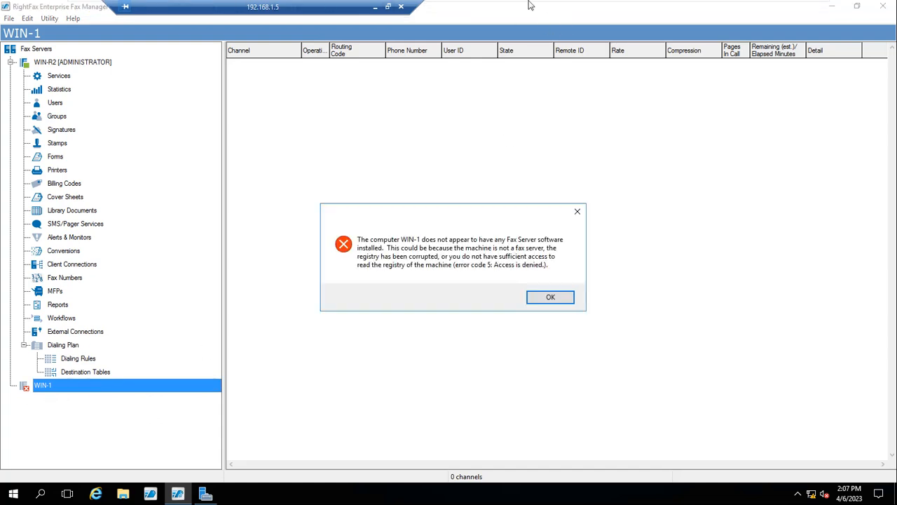
click(548, 300)
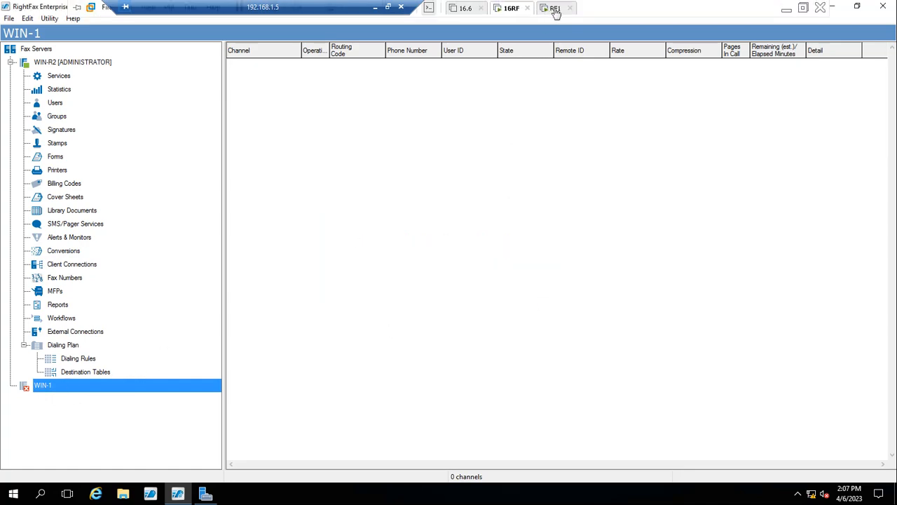
- Switch to the RF1 virtual machine and sign in to the RF domain administrator account by entering its password
click(555, 6)
right_click(554, 7)
click(600, 73)
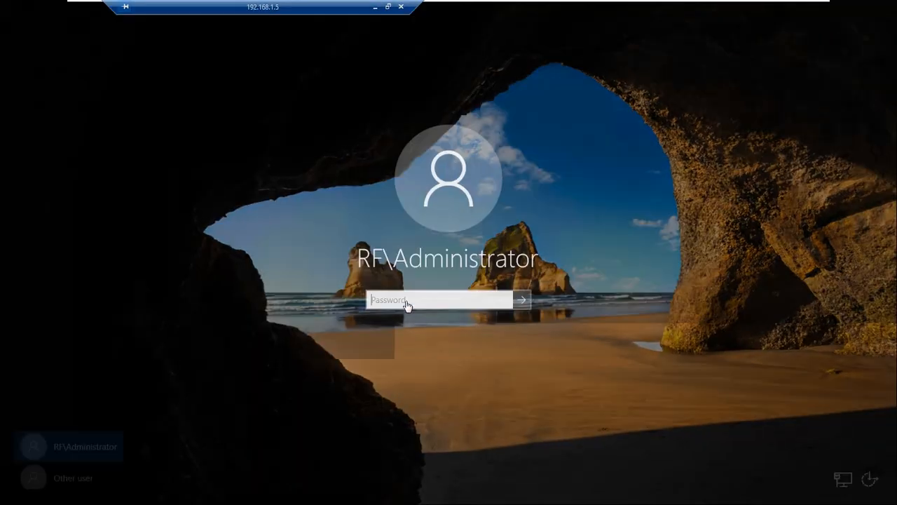
text(•••)
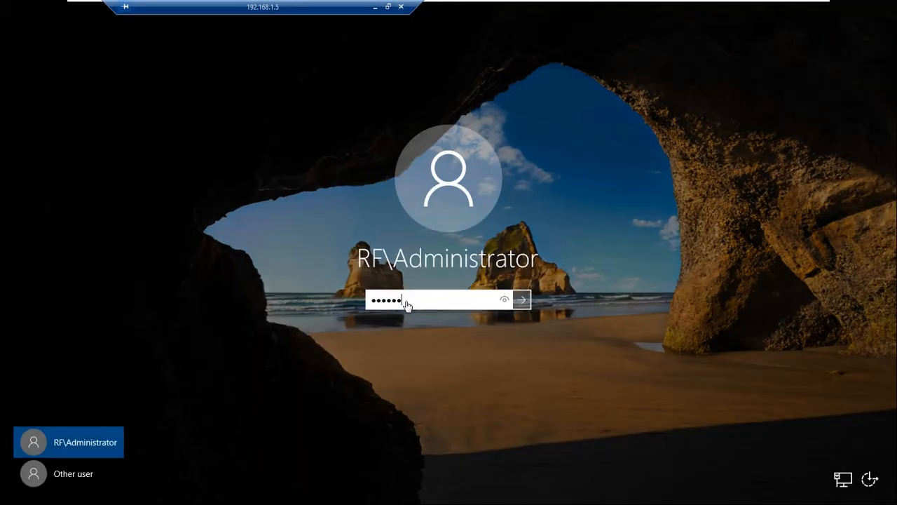
text(••••••)
key(Return)
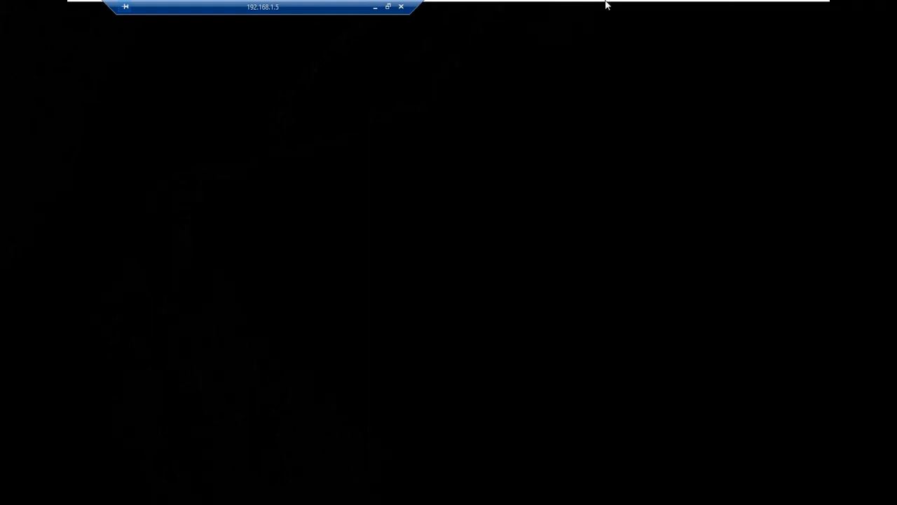
- Switch back to the 16RF virtual machine and open the Users list of WIN-R2
mouse_move(578, 5)
click(513, 8)
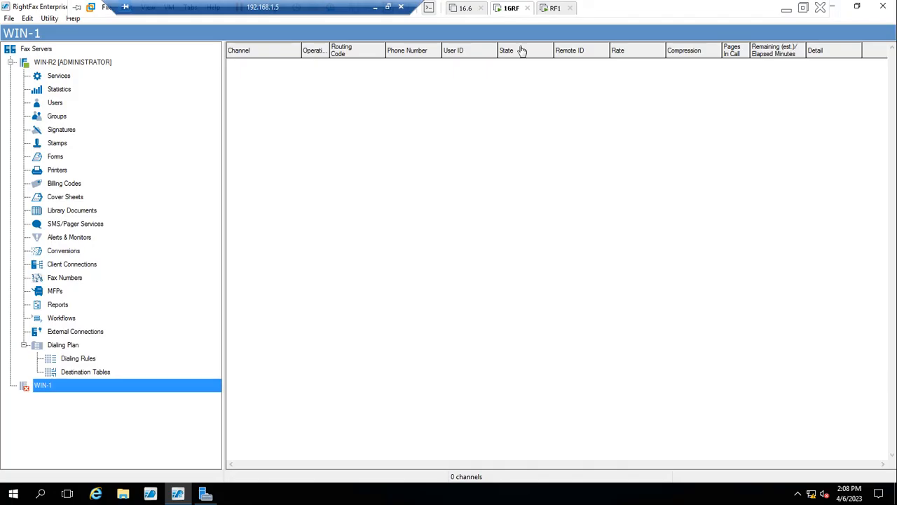
click(57, 105)
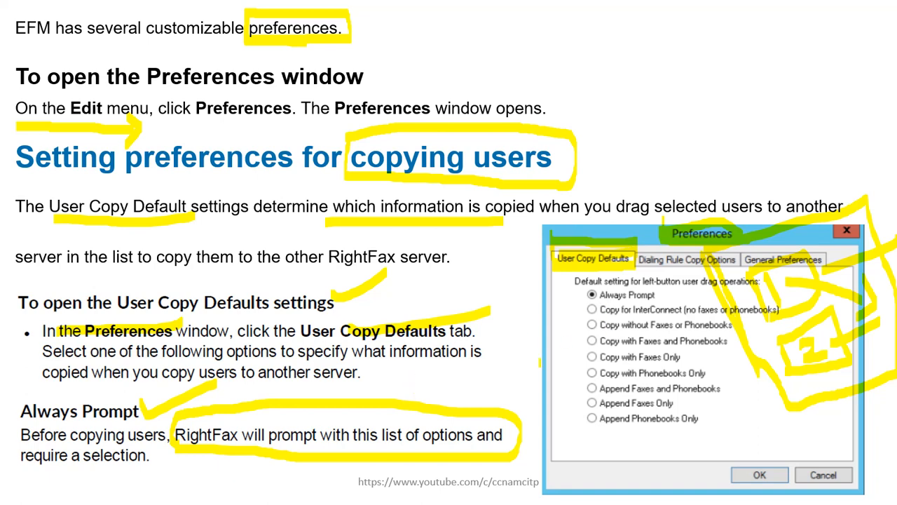
- Advance the presentation to the slide explaining Copy for InterConnect (no faxes or phonebooks)
key(Right)
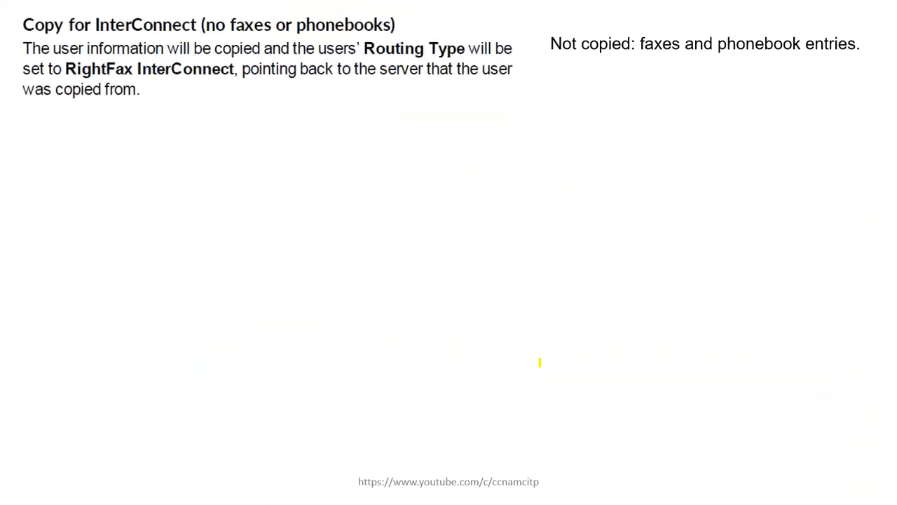